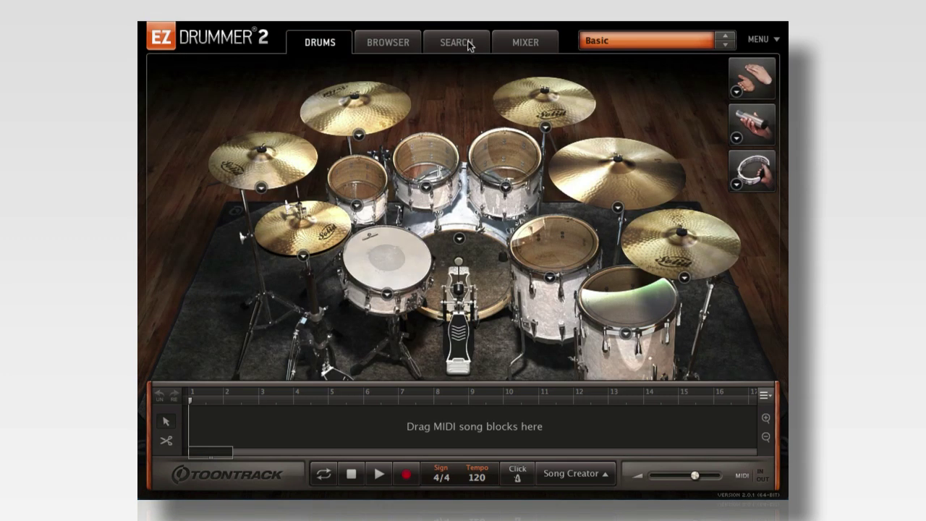
Show web-shop MIDI in the groove search and try the Backbeats, Pop/Rock/Country and March filters
click(468, 44)
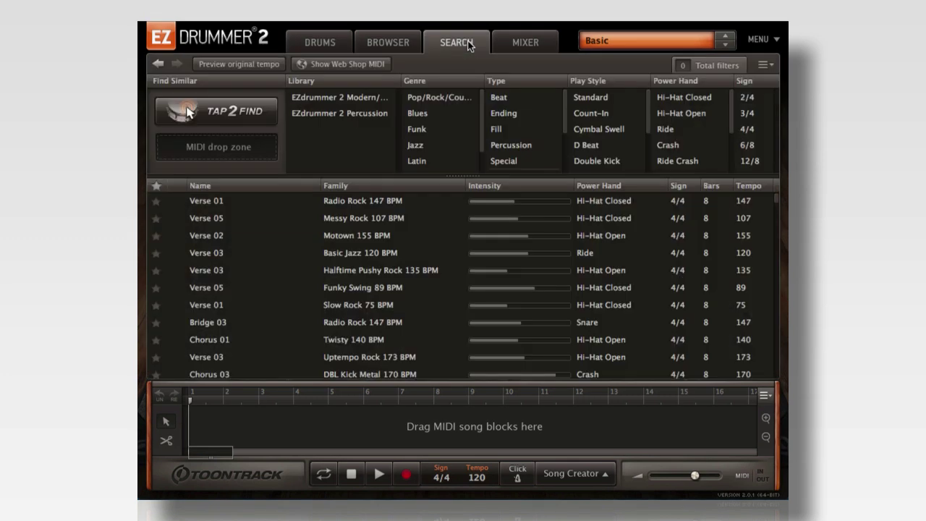
click(350, 66)
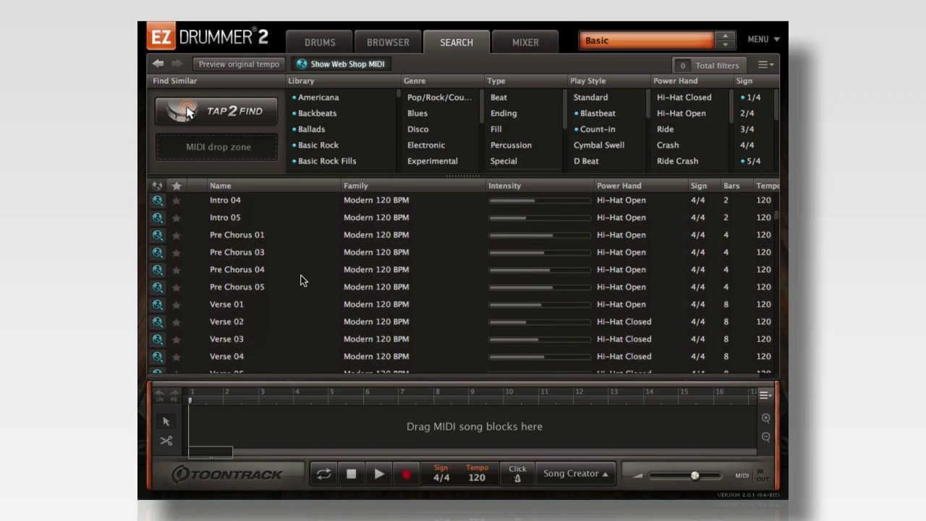
click(319, 114)
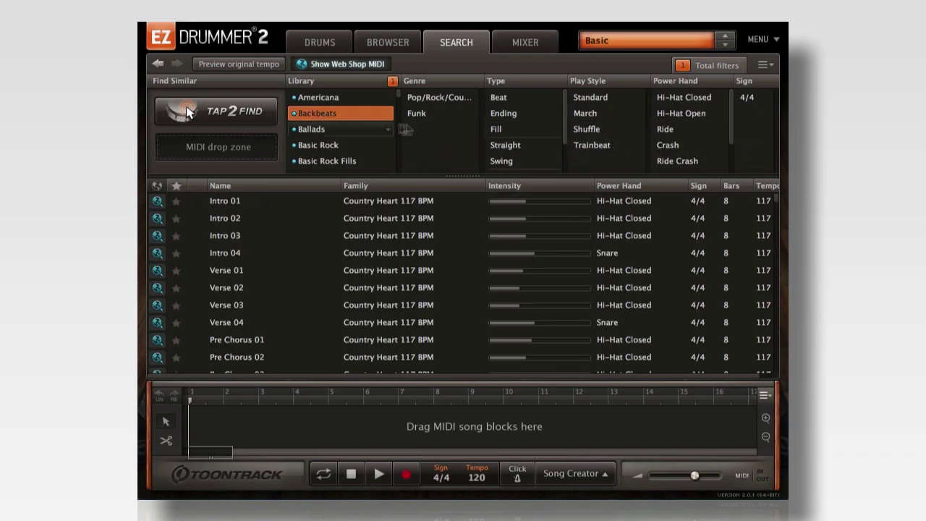
click(445, 99)
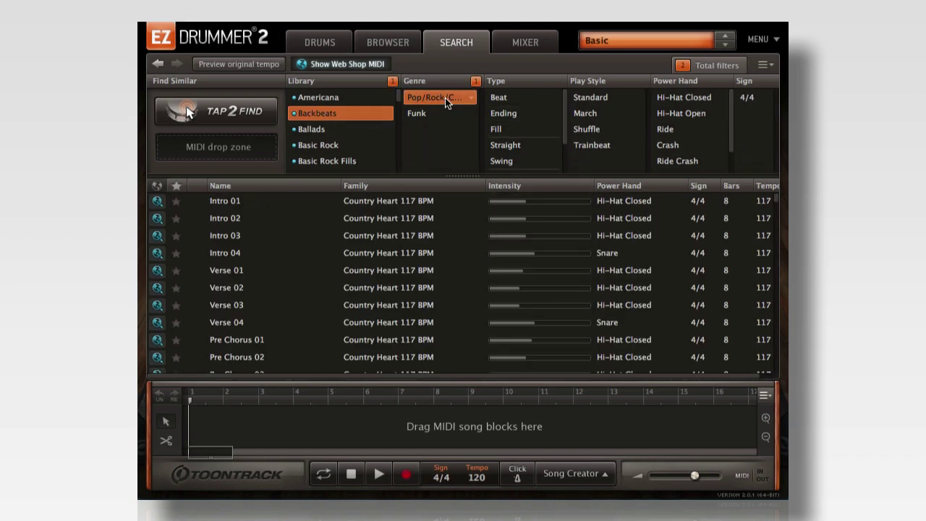
click(594, 113)
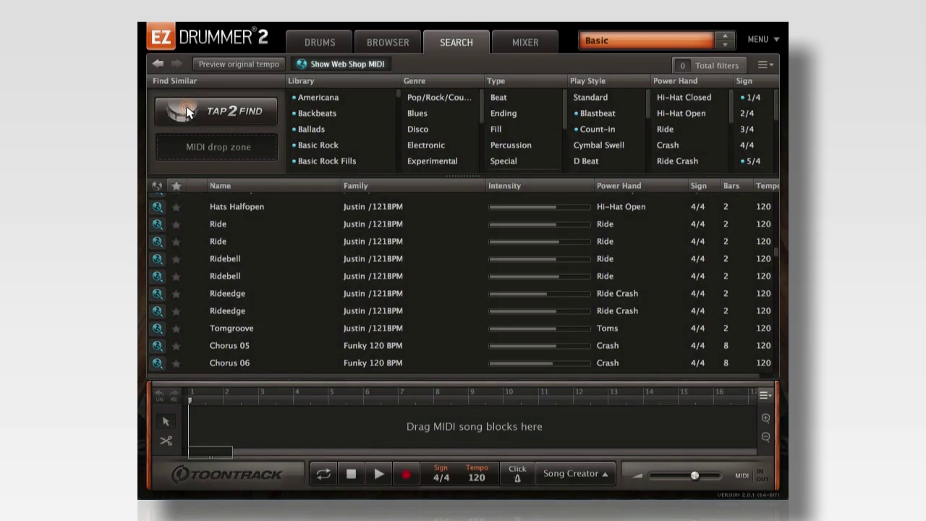
Re-enable web-shop MIDI, filter to the Songwriters Pack library and preview Verse 02
click(187, 112)
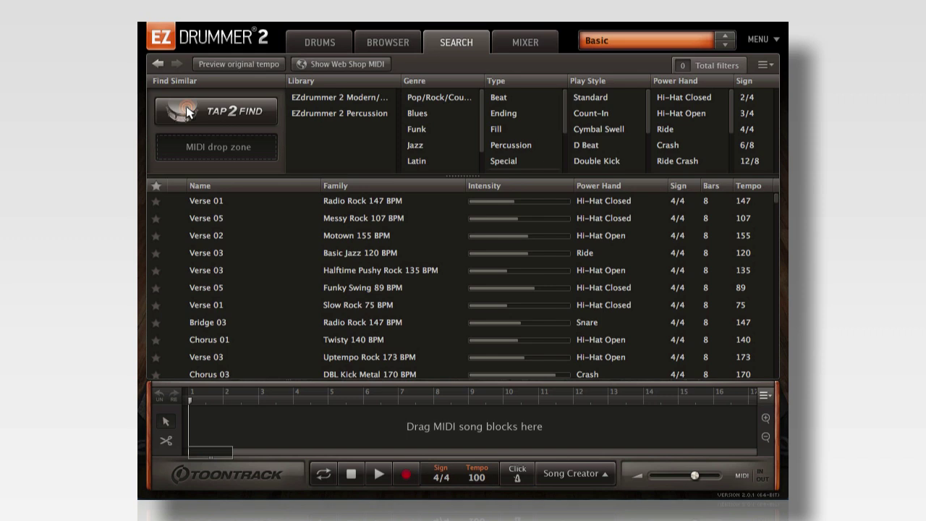
click(330, 64)
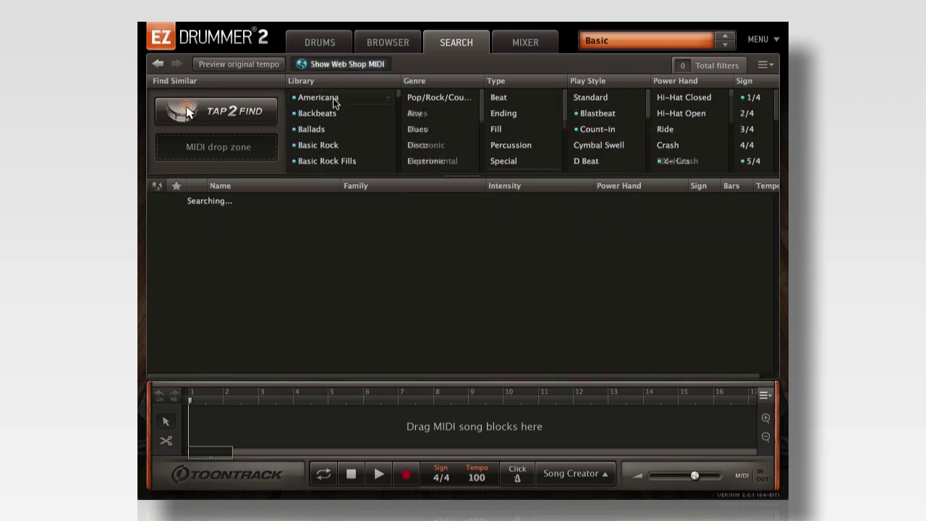
scroll(333, 101, down, 10)
scroll(333, 109, up, 2)
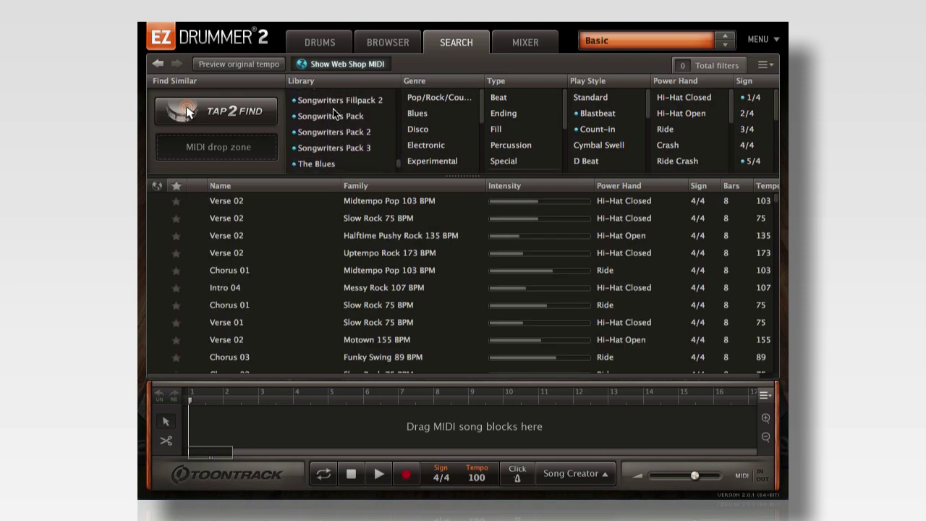
click(332, 112)
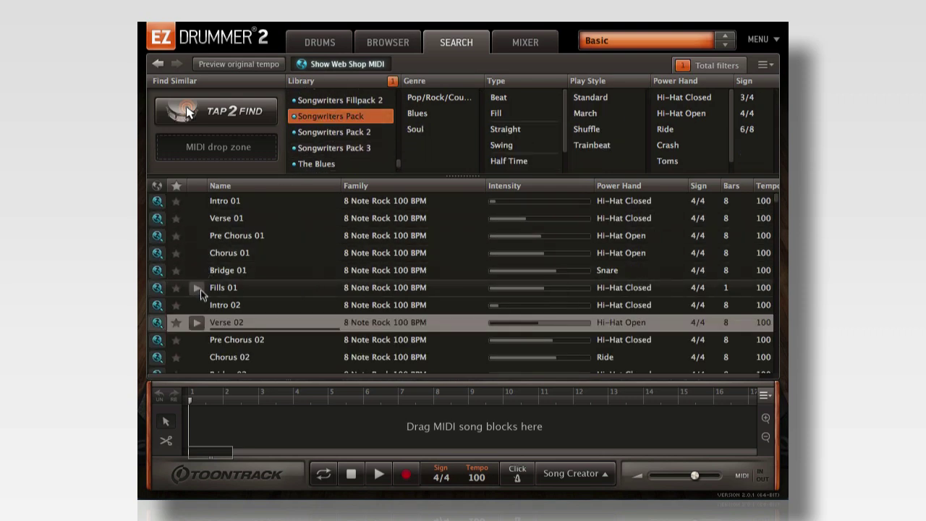
click(196, 322)
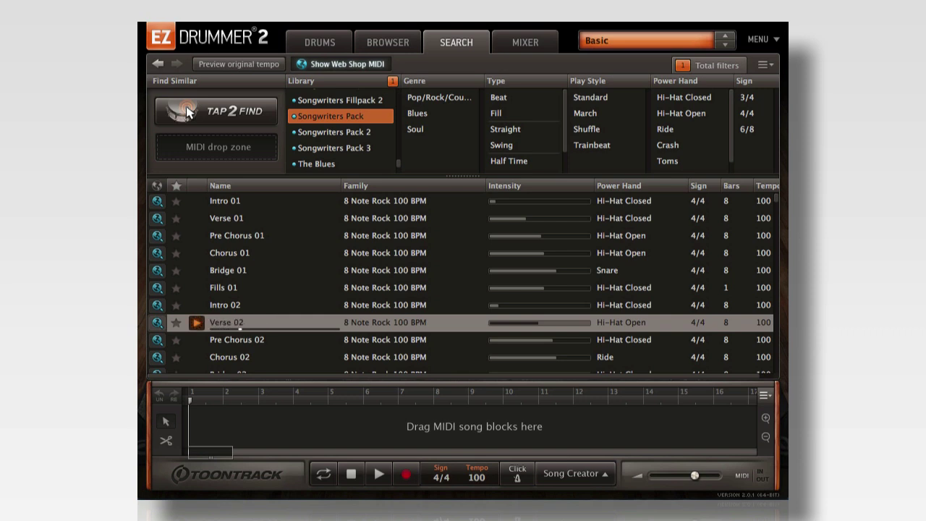
Clear the library filter, then filter to Funk genre, Beat type, Standard play style and Ride
click(366, 102)
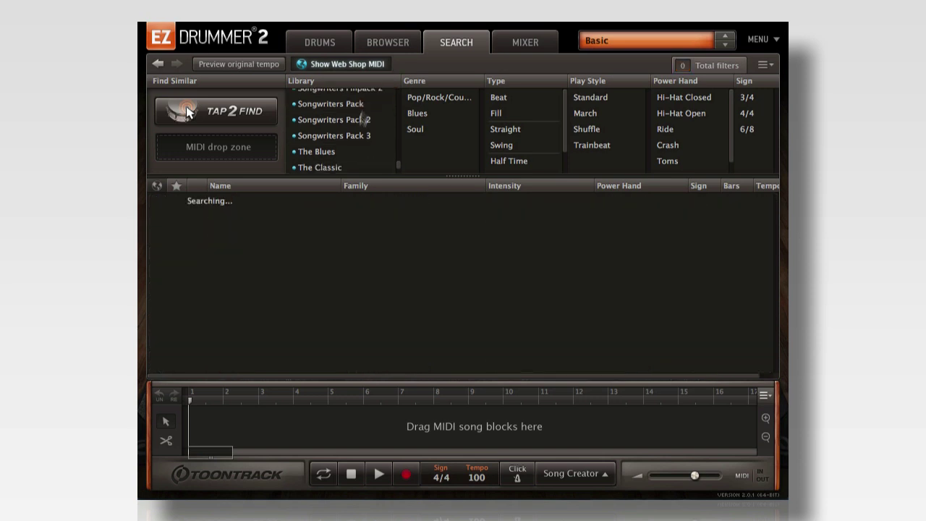
scroll(451, 144, down, 3)
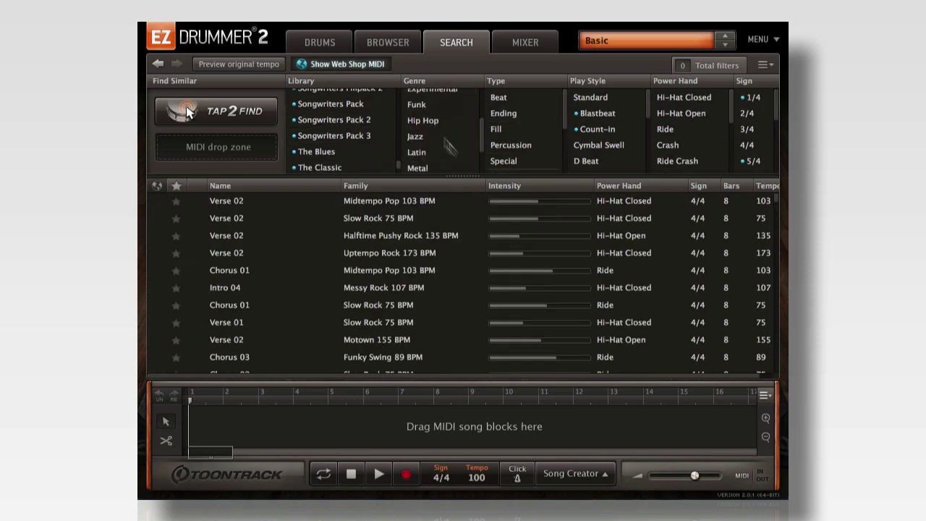
click(425, 108)
click(498, 98)
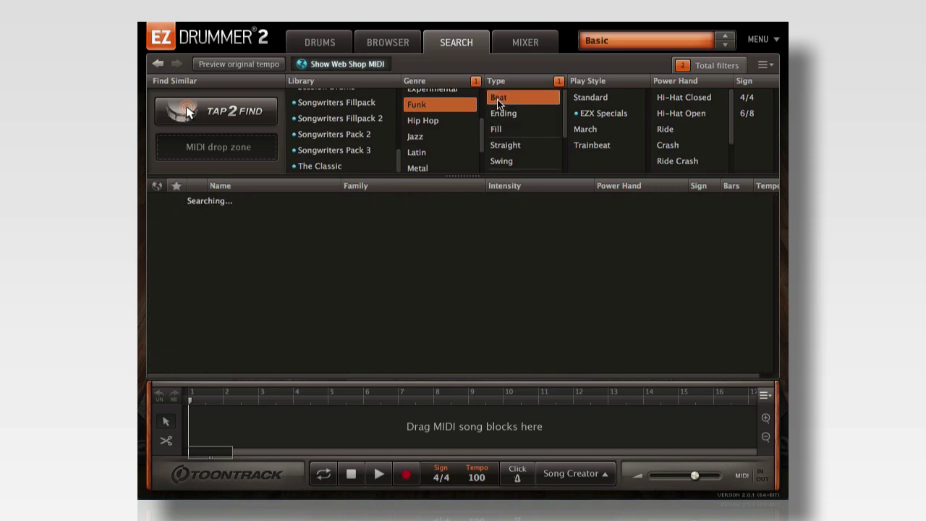
click(593, 101)
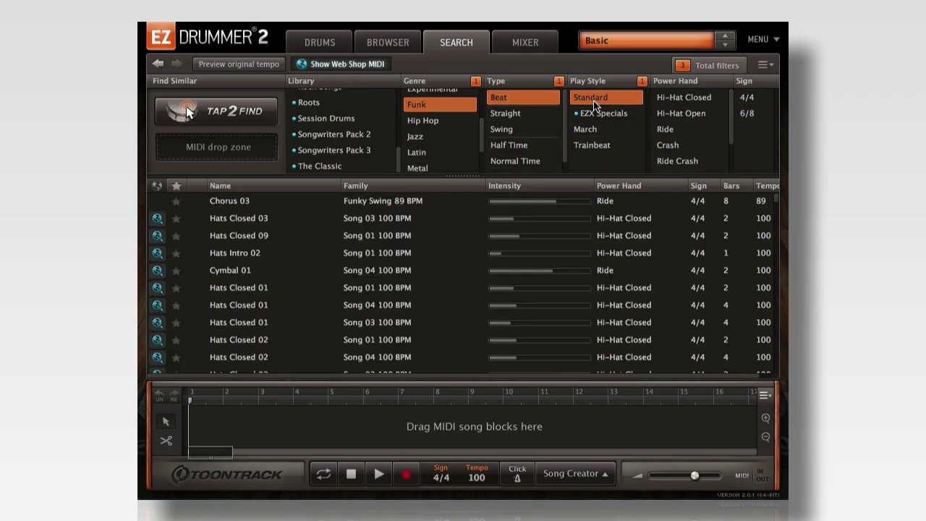
click(680, 130)
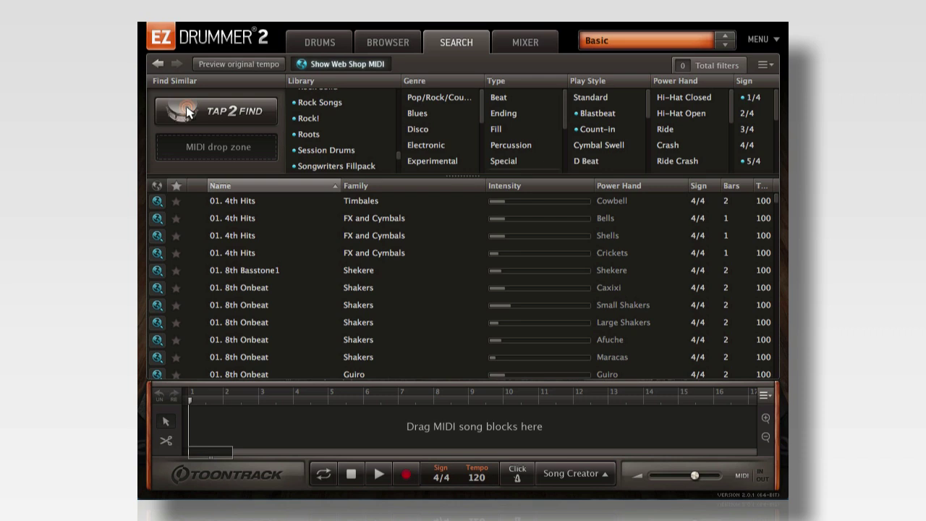
Tap a five-hit kick drum rhythm in Tap 2 Find and show the matching grooves
click(186, 112)
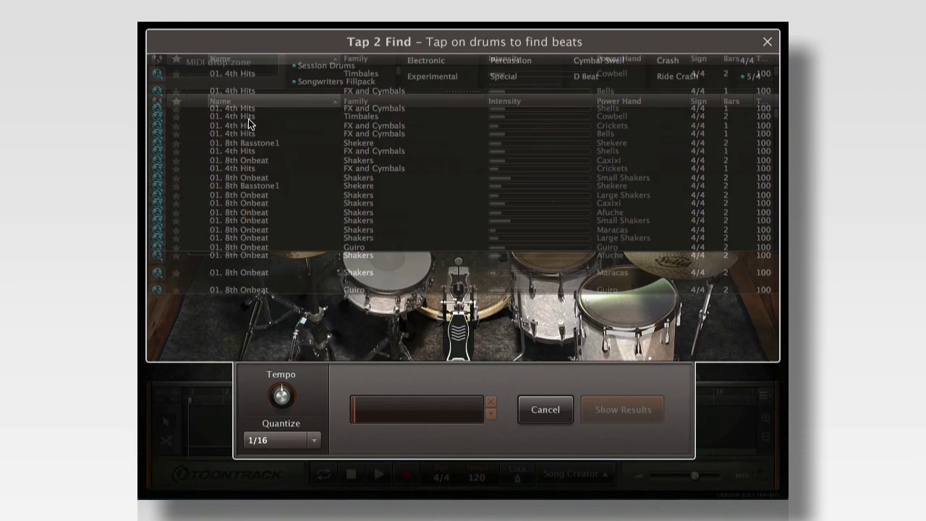
click(464, 277)
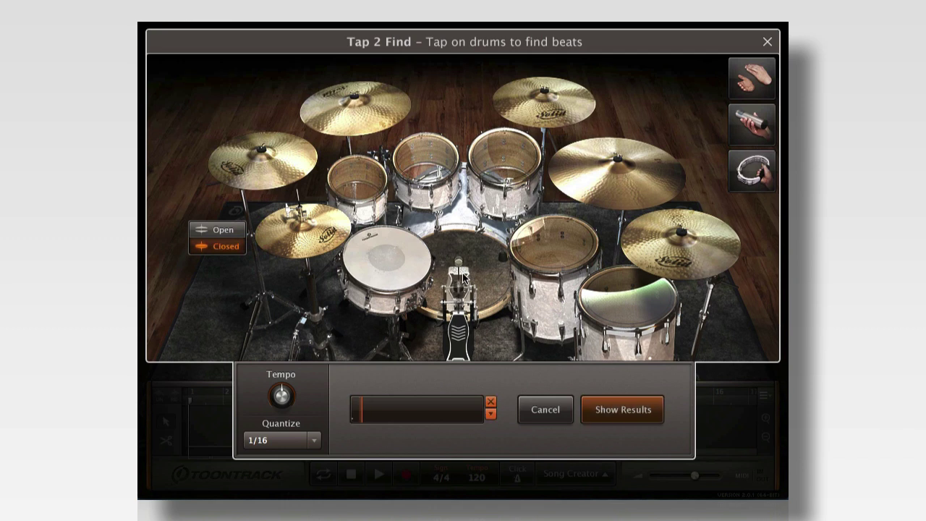
click(463, 277)
click(462, 276)
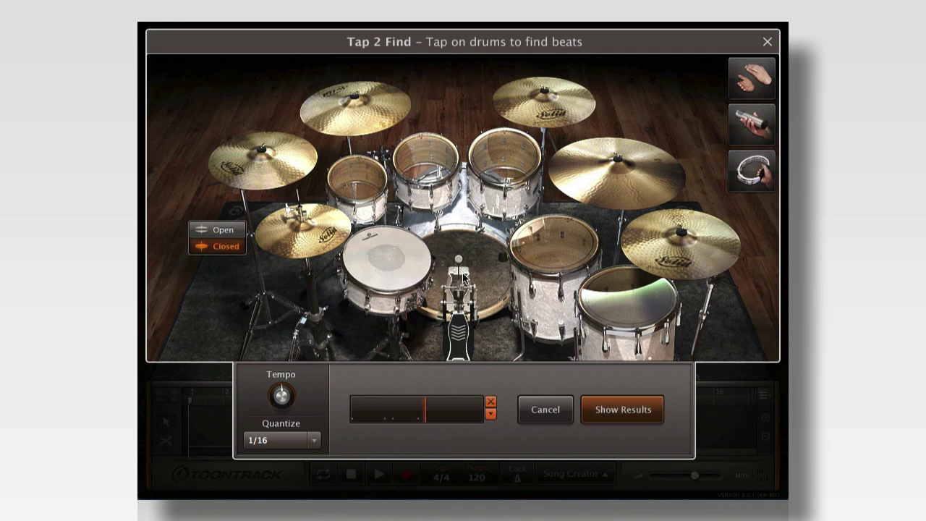
click(463, 276)
click(463, 276)
click(625, 411)
Limit matches to Beat type, preview Pre Chorus 01 and open its Basic Rock MIDI shop page
click(512, 101)
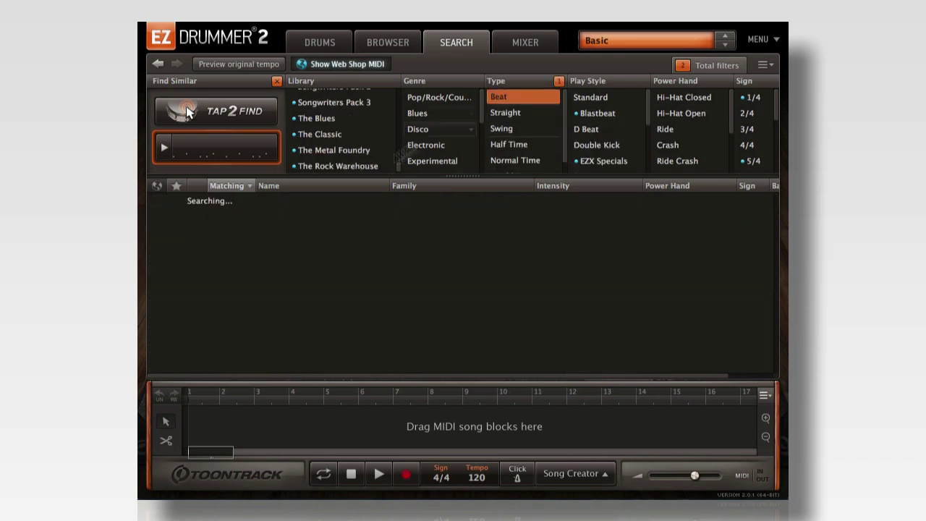
scroll(217, 290, down, 3)
click(198, 280)
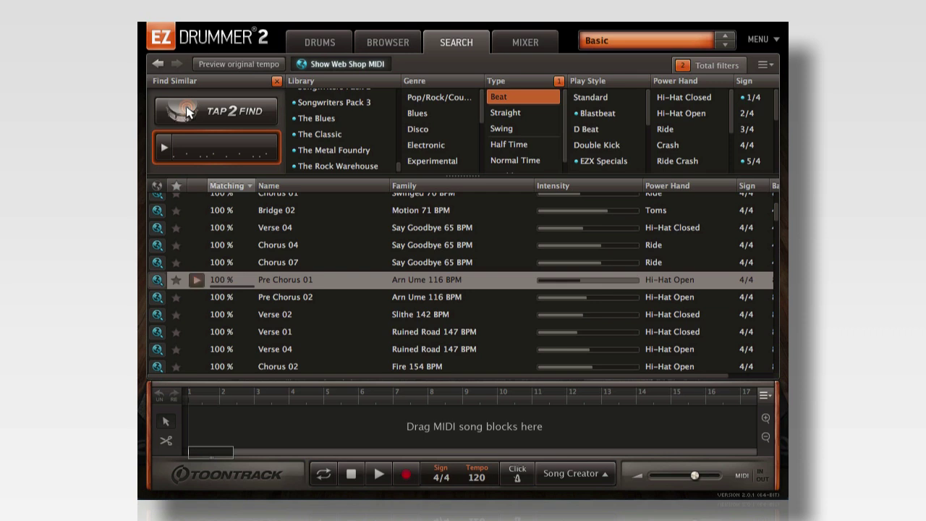
click(159, 282)
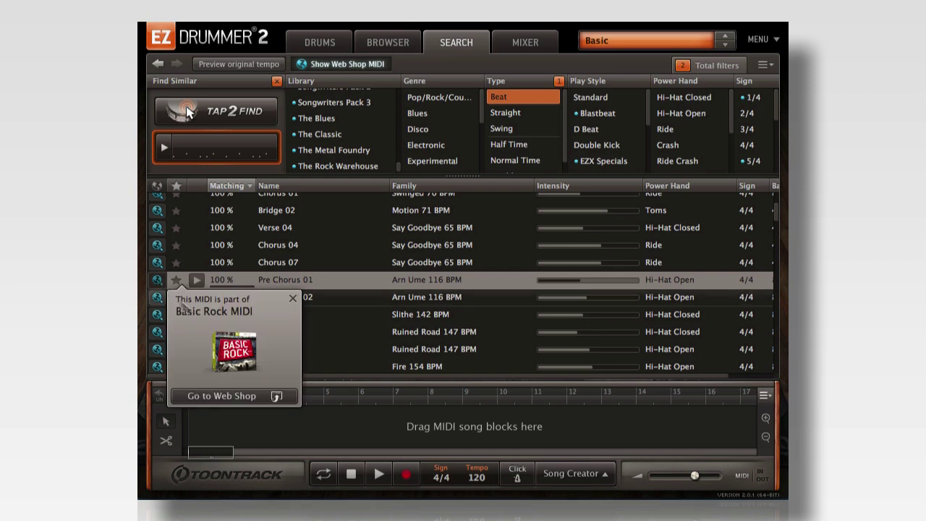
click(252, 397)
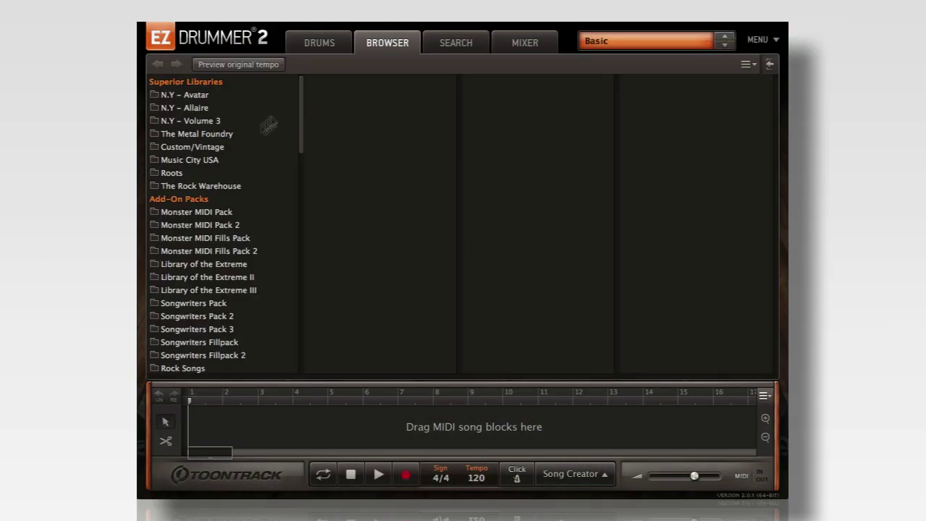
Drag Chorus 01 into the song track, then browse Midtempo Straight 4/4 to the Midtempo Pop verses
scroll(213, 163, down, 6)
scroll(214, 163, down, 5)
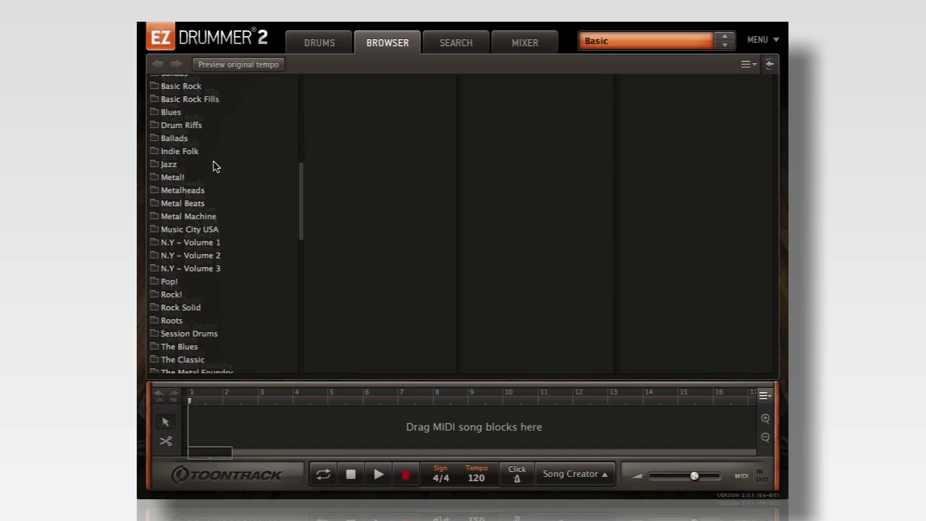
click(463, 49)
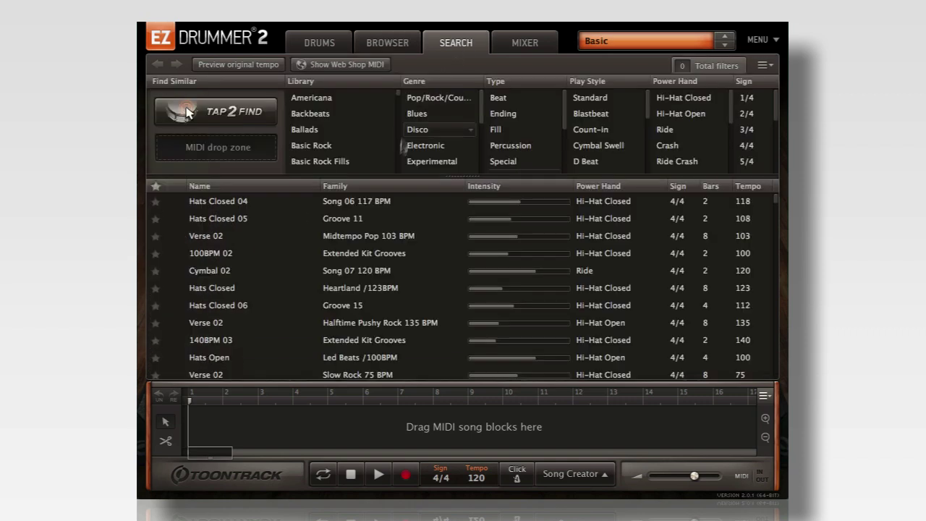
scroll(322, 257, down, 3)
scroll(322, 253, down, 8)
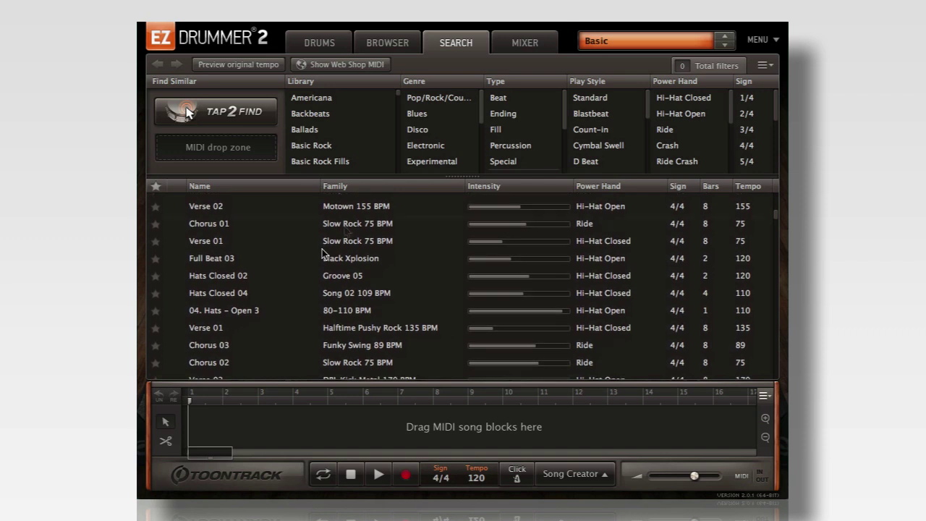
drag(346, 227, 193, 432)
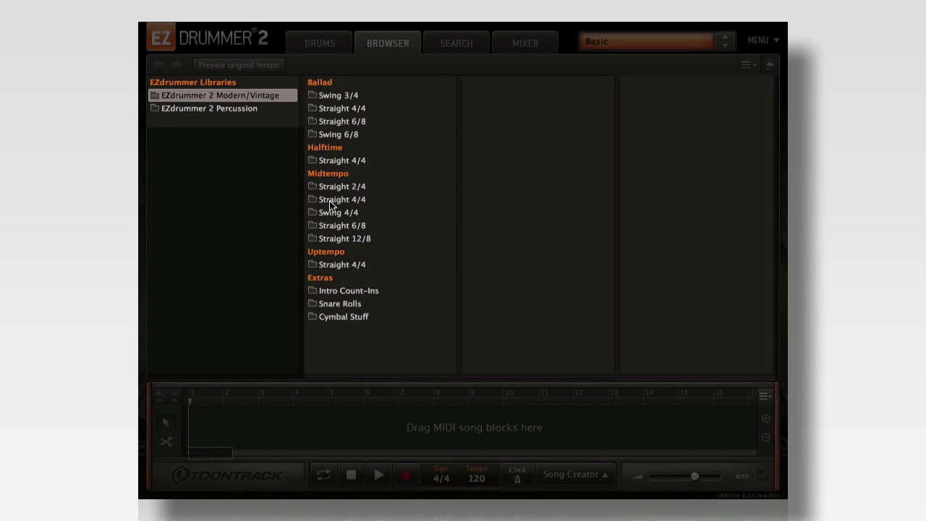
click(330, 200)
click(492, 215)
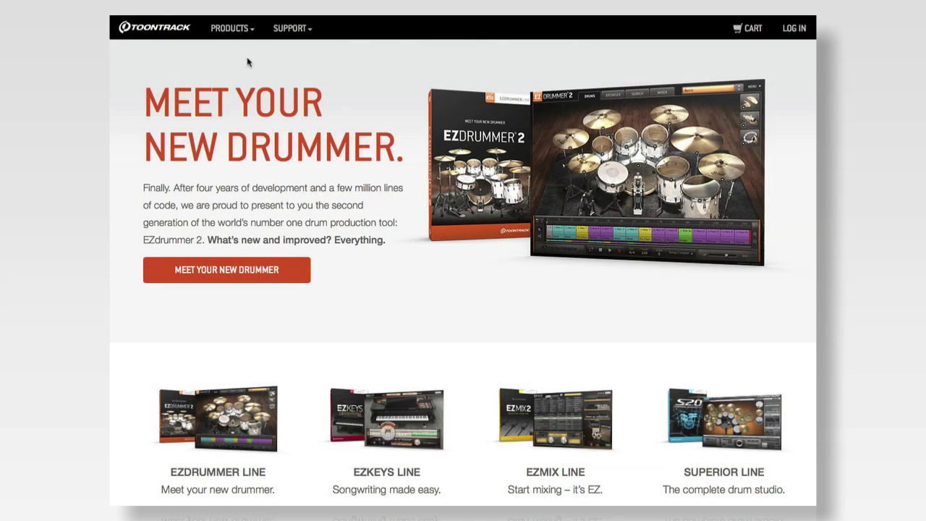
Choose MIDI PACKS from the Toontrack site's PRODUCTS menu
click(232, 29)
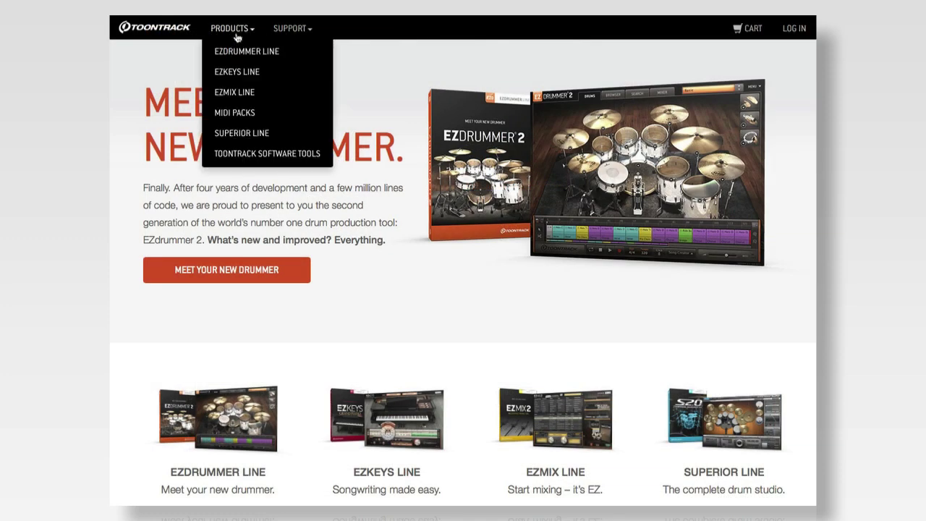
click(281, 116)
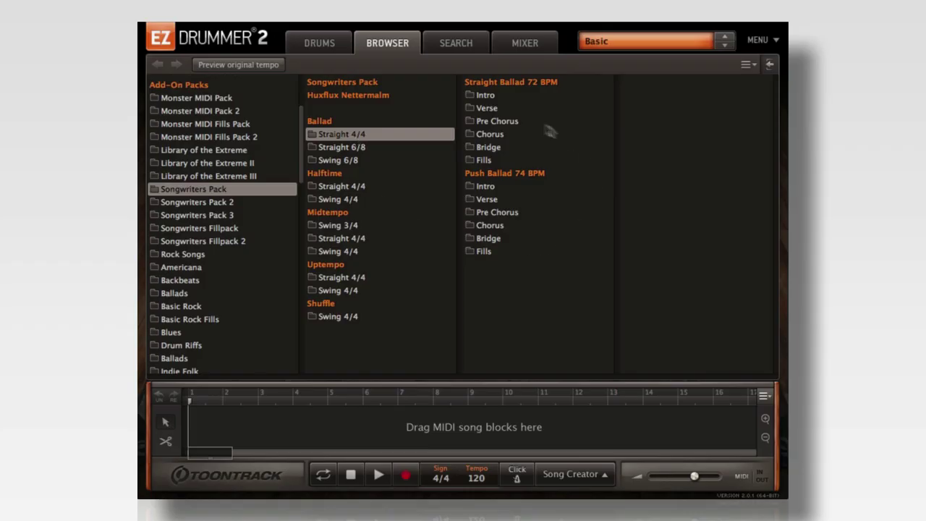
Browse the Straight Ballad 72 BPM verse, chorus, bridge and fill variations, then drag out chorus Variation 04
click(494, 110)
click(496, 135)
click(496, 147)
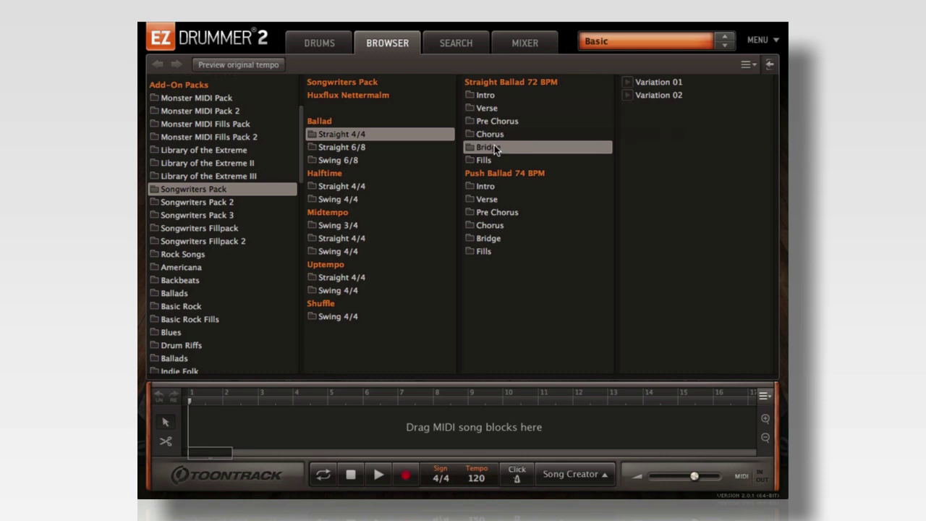
click(494, 159)
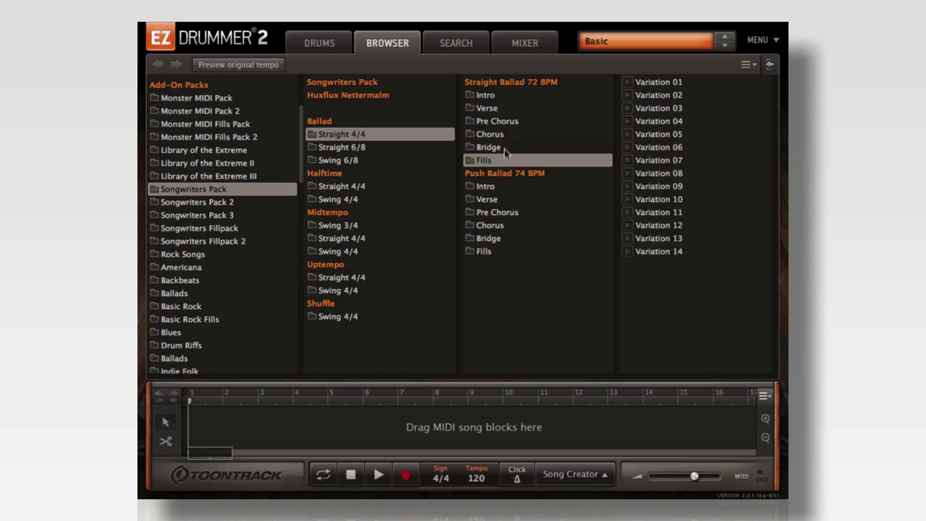
click(496, 134)
drag(651, 121, 206, 432)
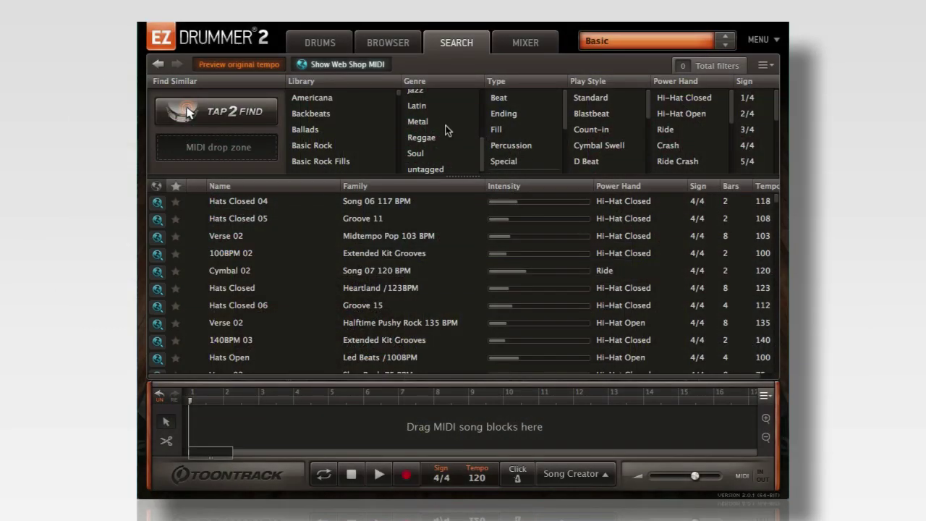
Try the Metal genre filter, then switch the genre filter to Jazz plus Latin
click(439, 125)
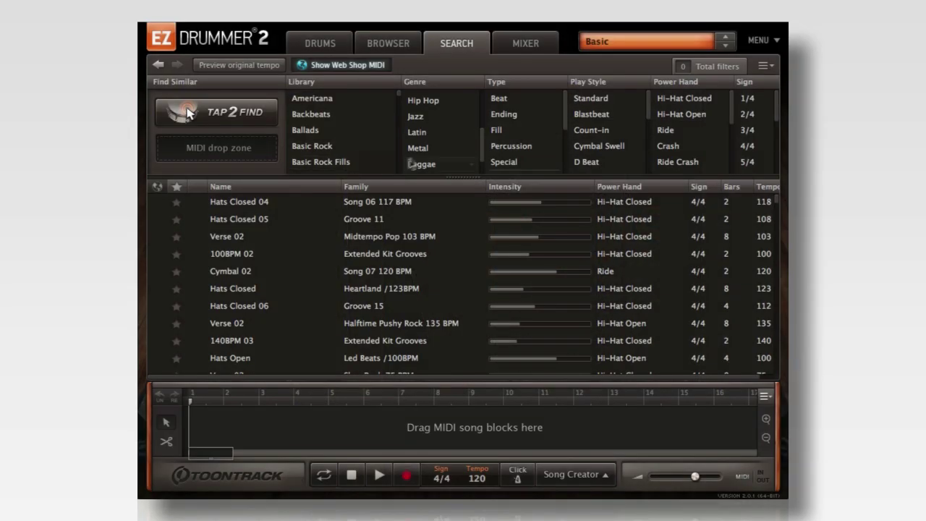
click(430, 117)
click(434, 132)
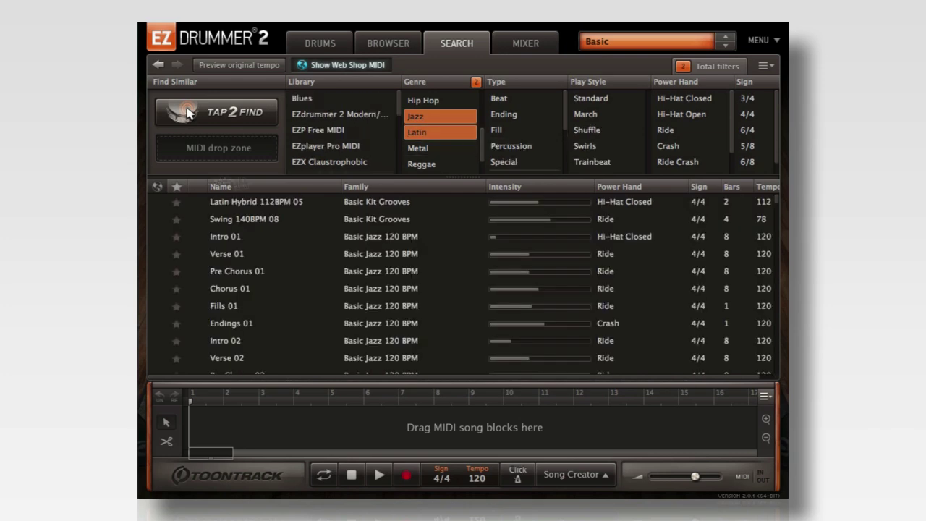